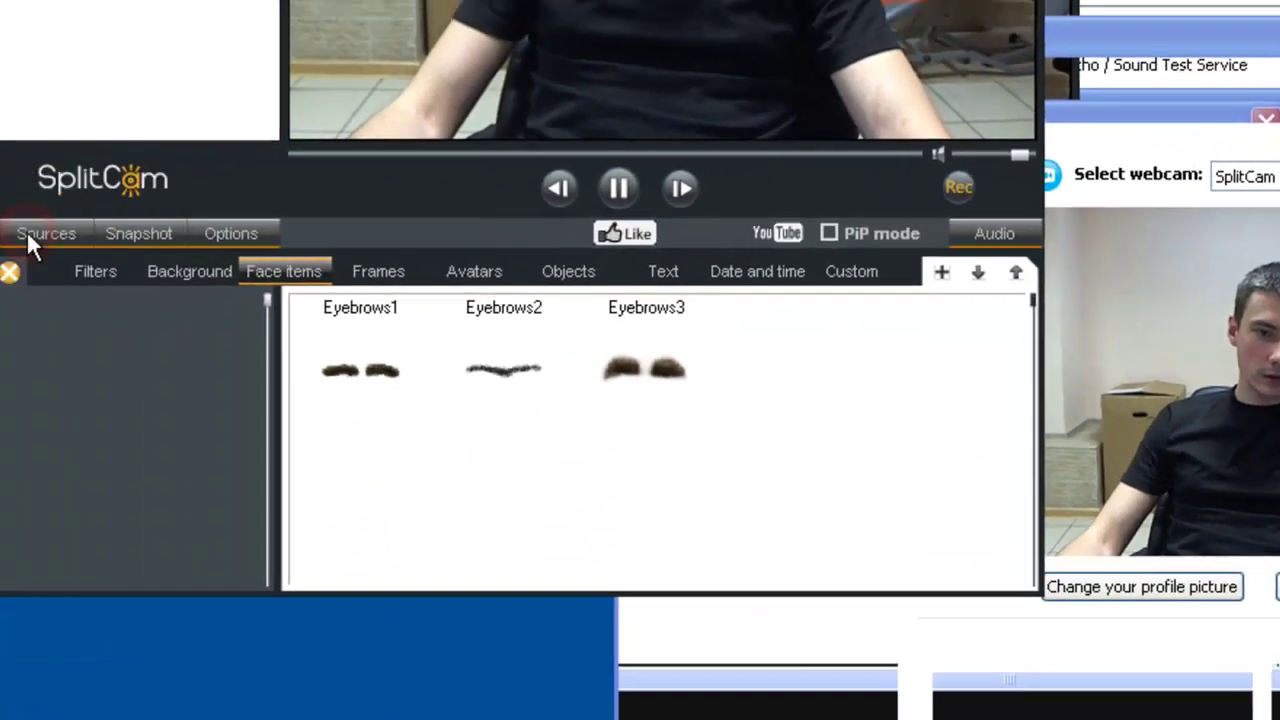
- Set the desktop as the video source and enlarge the captured area in Selected Screen Rectangle mode
left_click(233, 236)
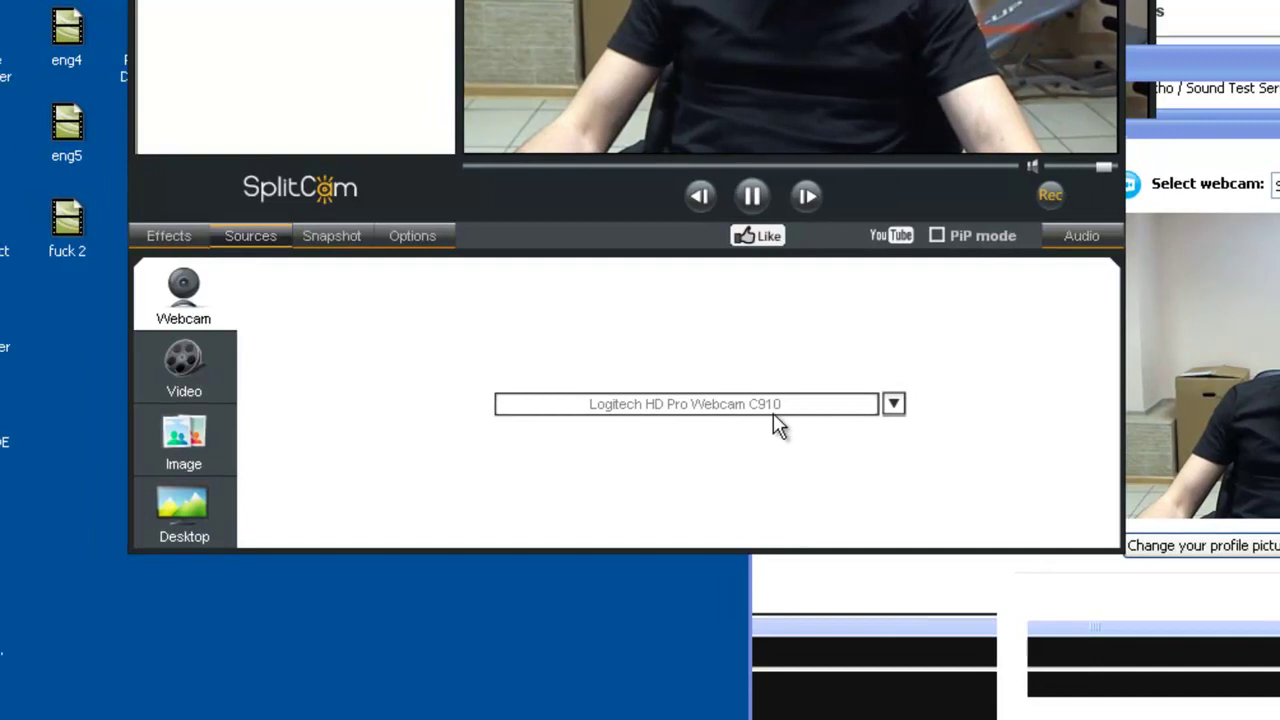
left_click(184, 527)
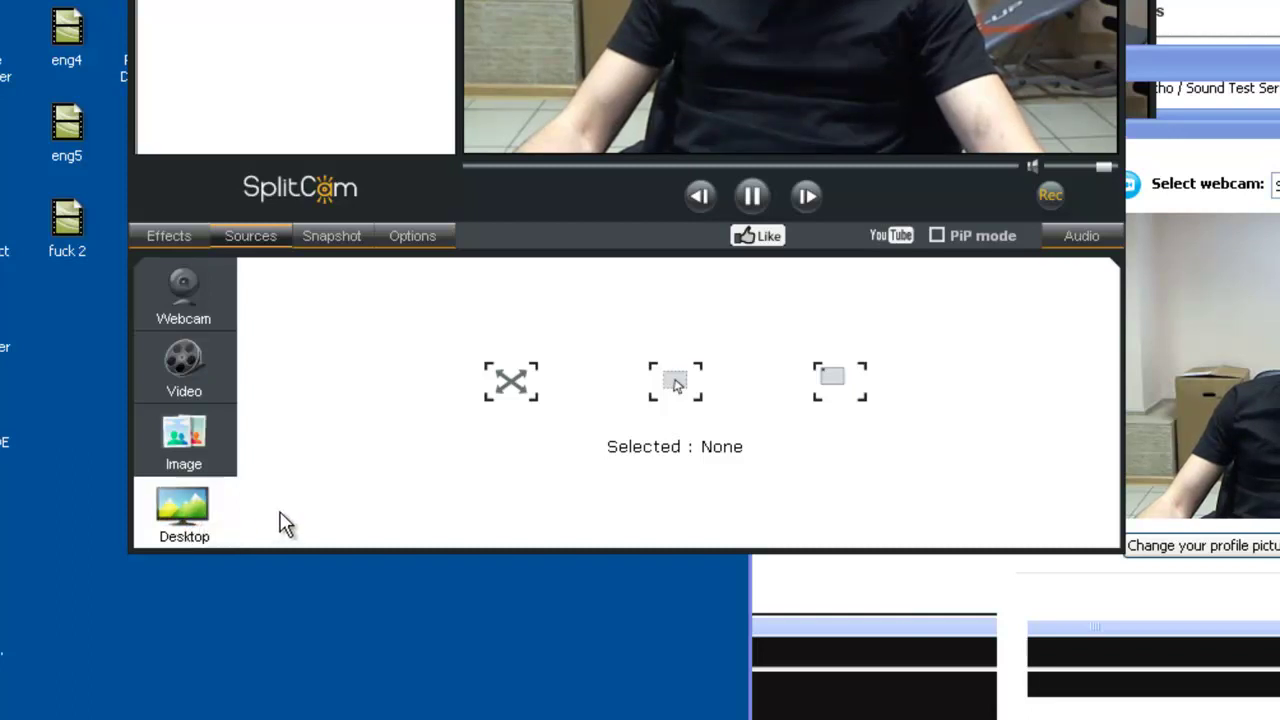
left_click(518, 382)
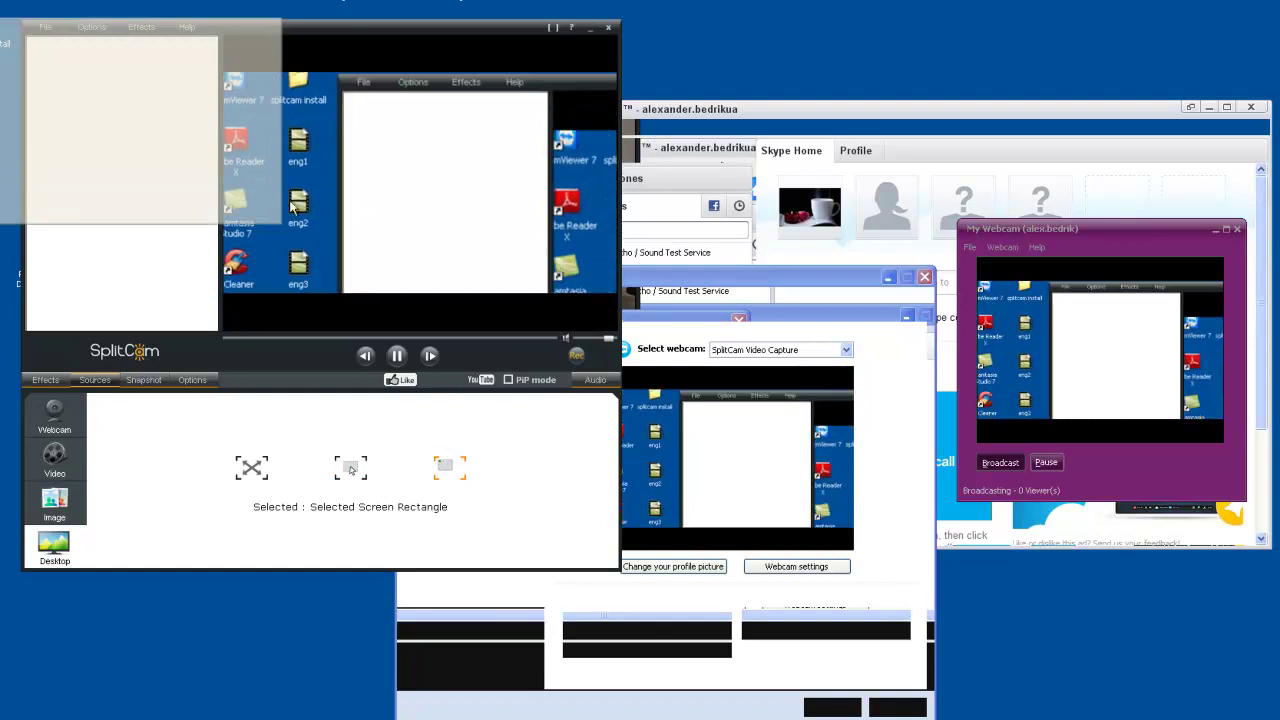
left_click_drag(282, 222, 594, 383)
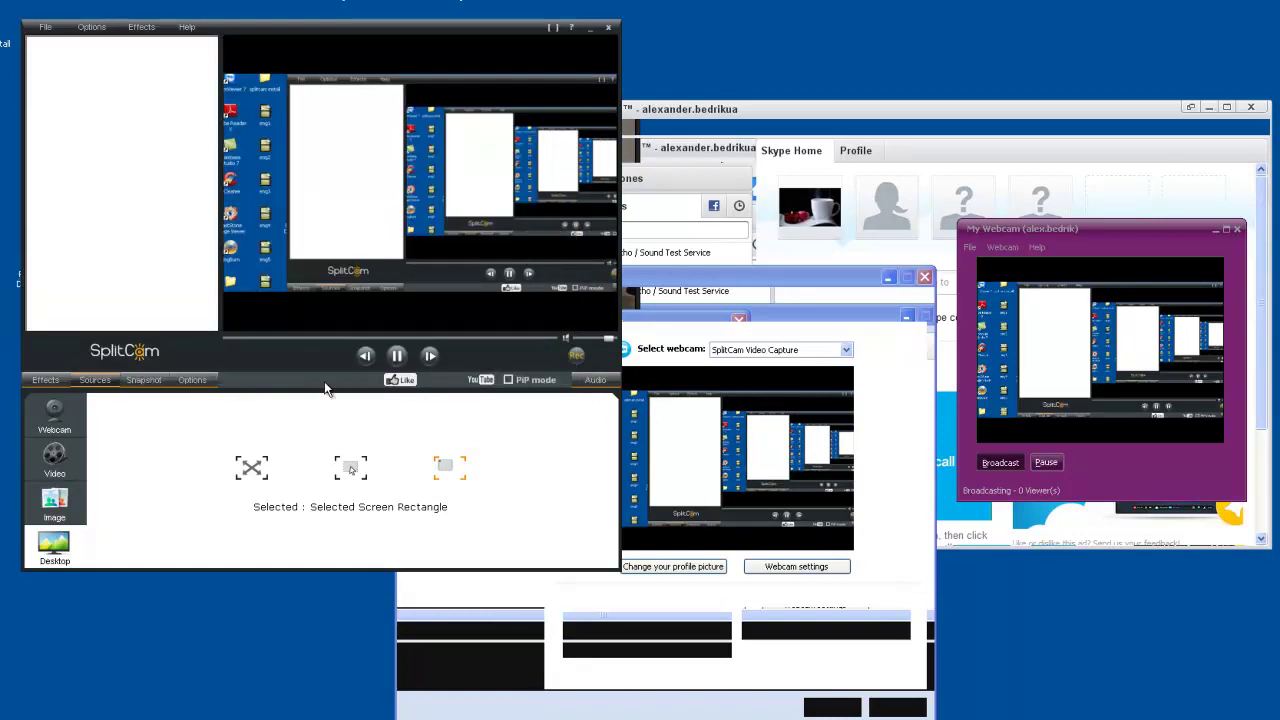
- Switch the desktop capture to Partial Screen mode and bring the My Webcam window into the captured area
left_click(352, 472)
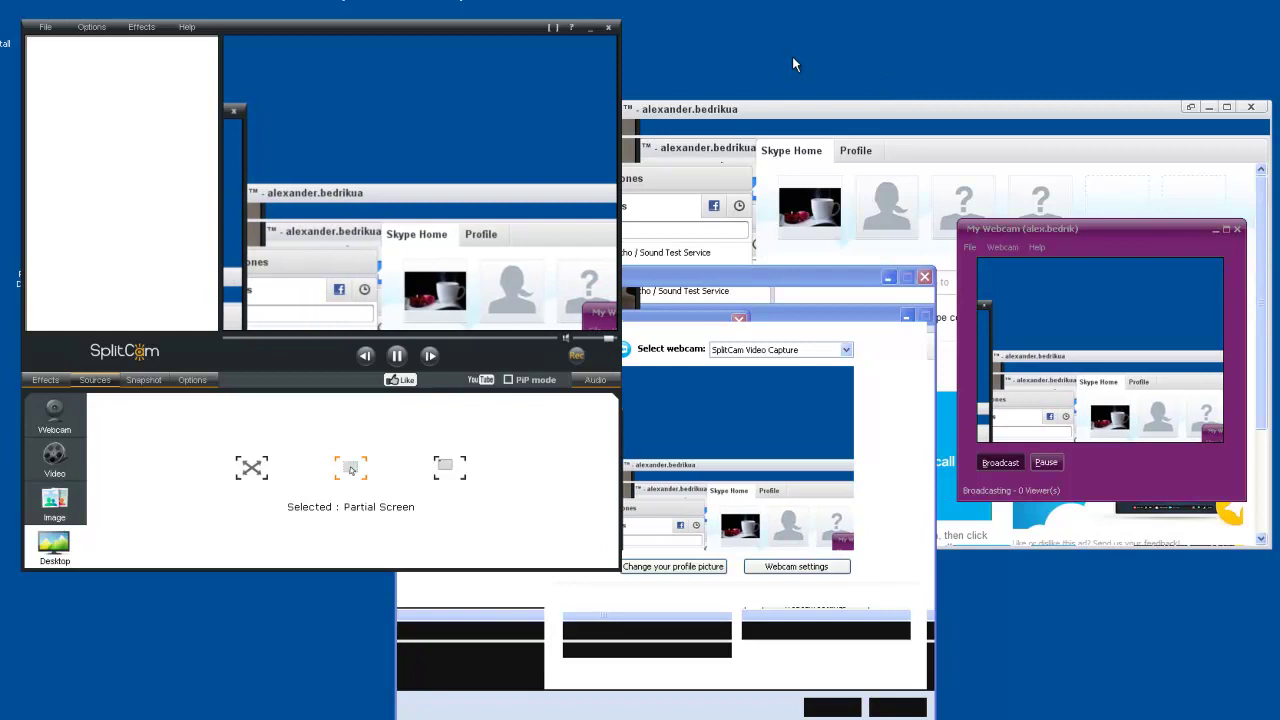
left_click(1073, 233)
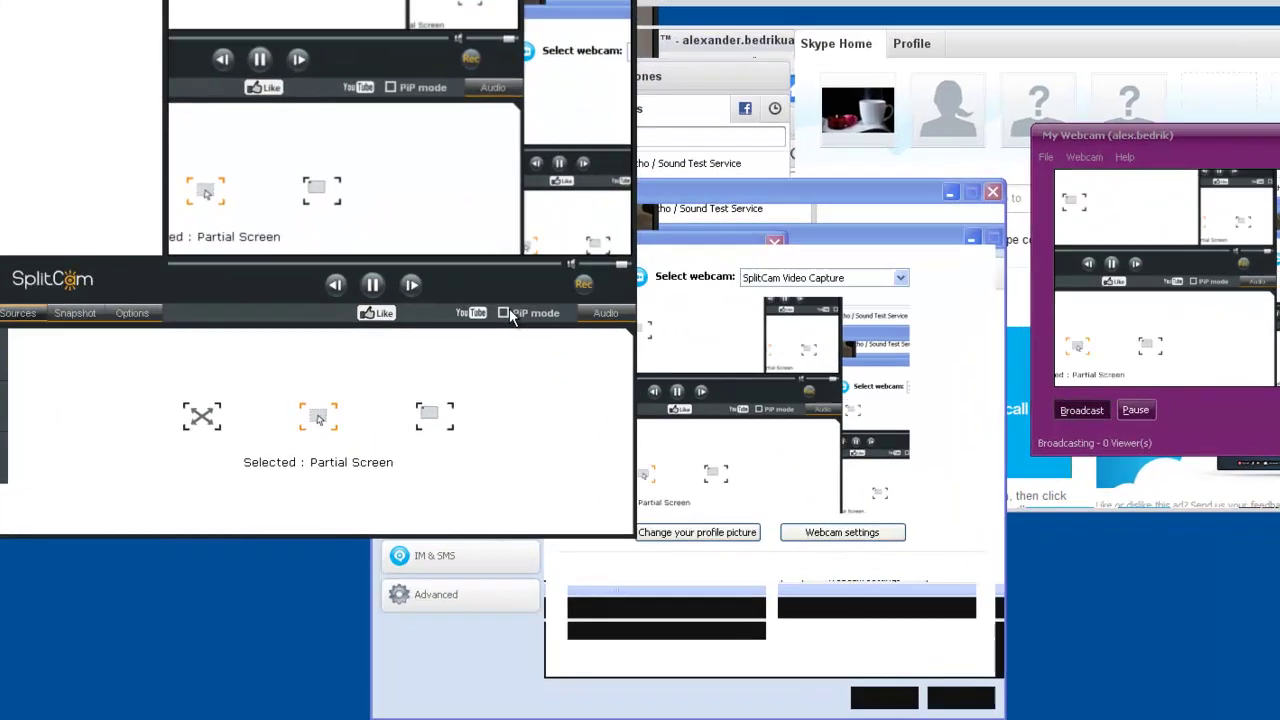
- Enable PiP mode and use the Logitech HD Pro Webcam C910 as the source of the PiP window
left_click(507, 379)
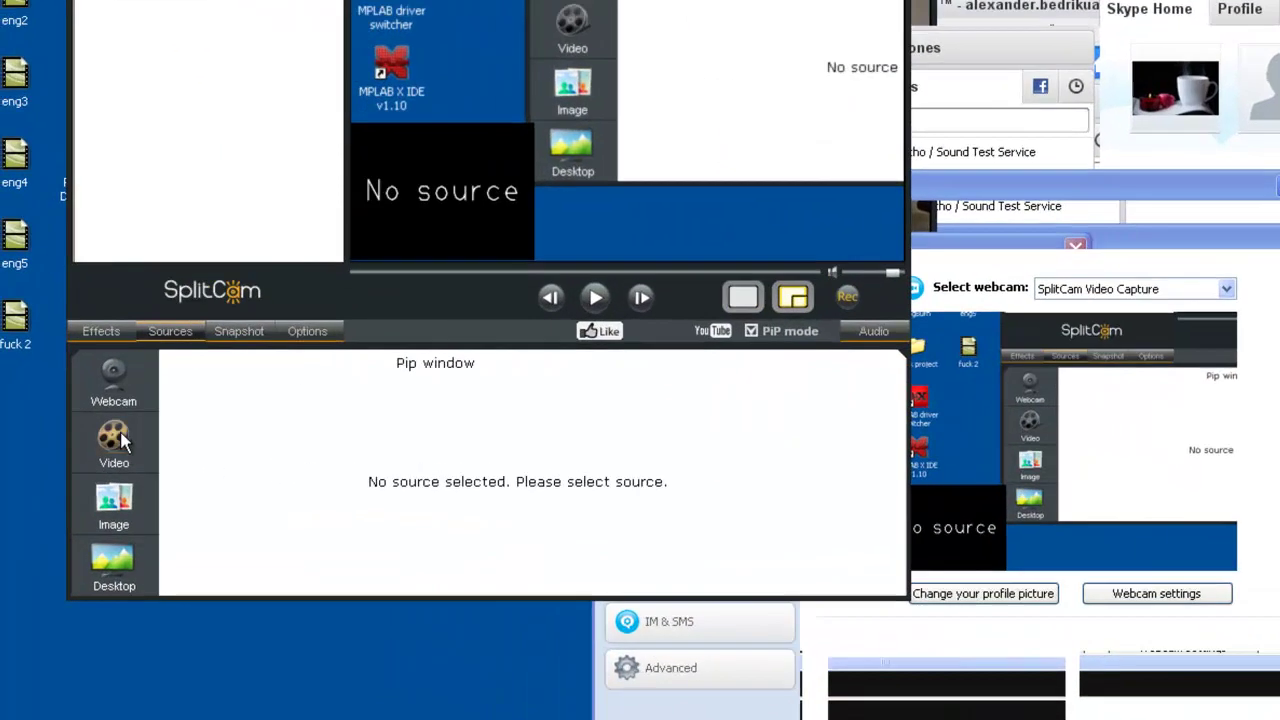
left_click(116, 393)
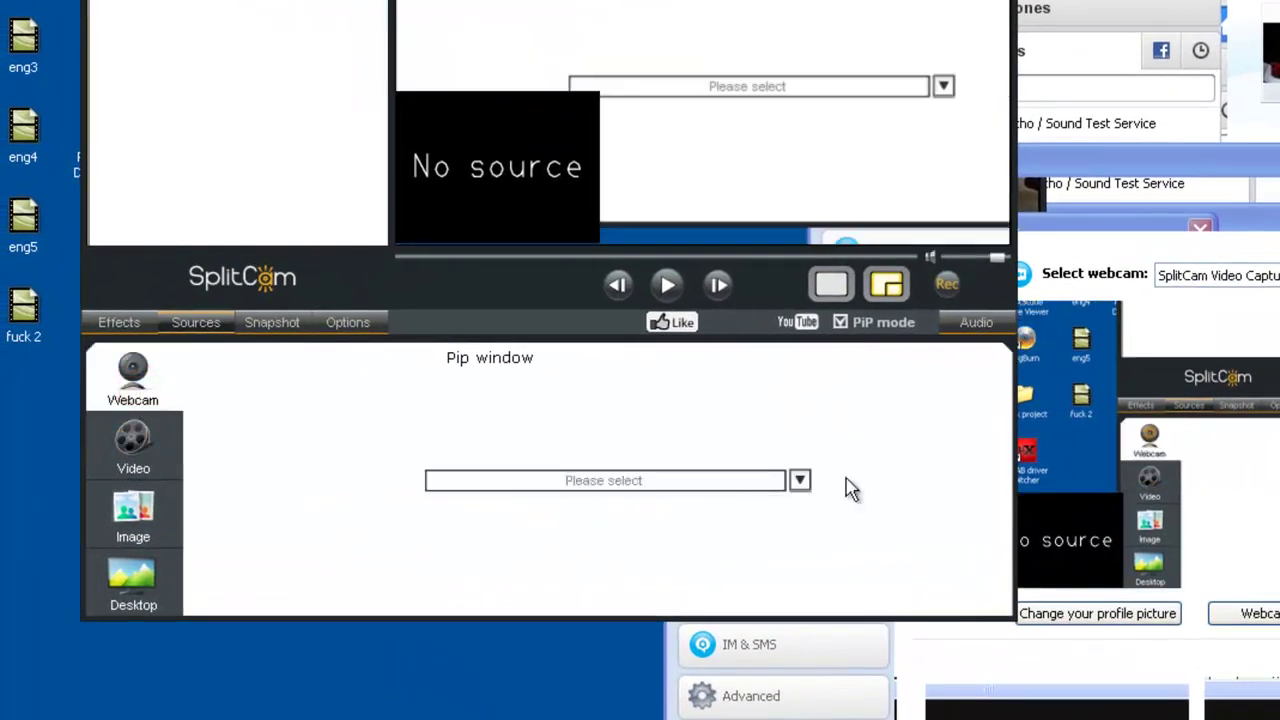
left_click(798, 480)
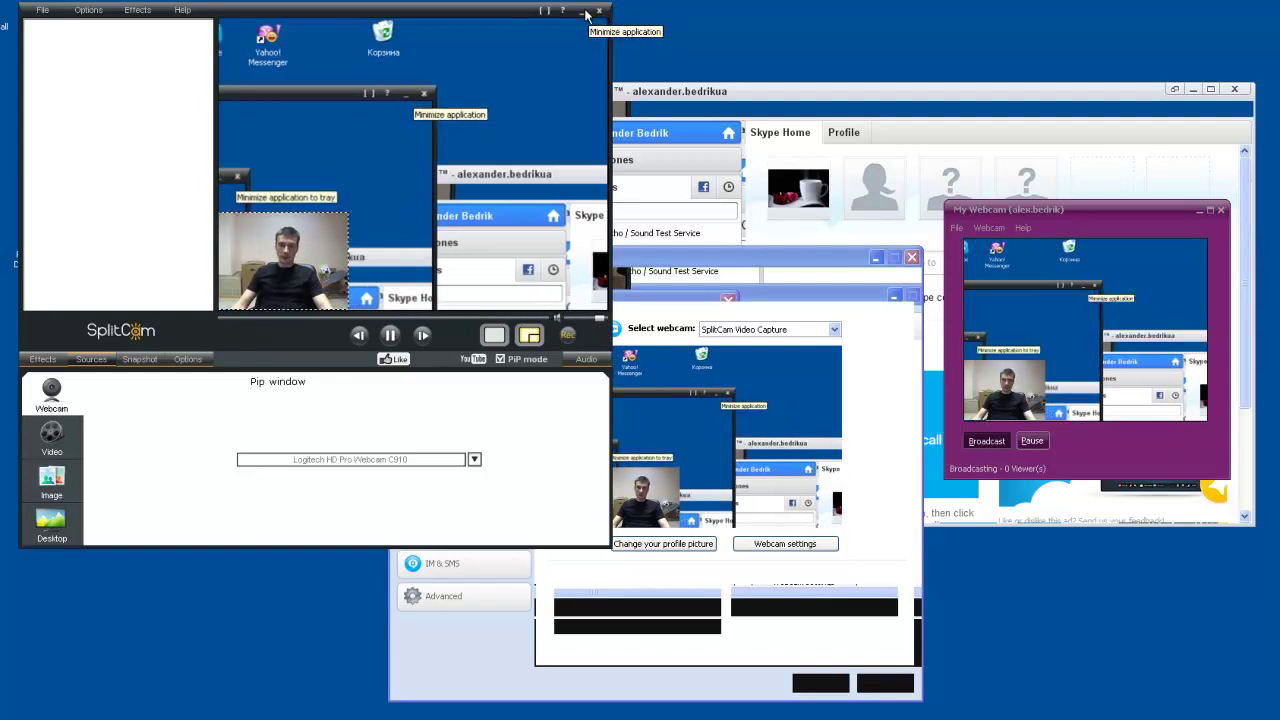
- Clear the SplitCam, Skype Options and main Skype windows off the desktop
left_click(597, 12)
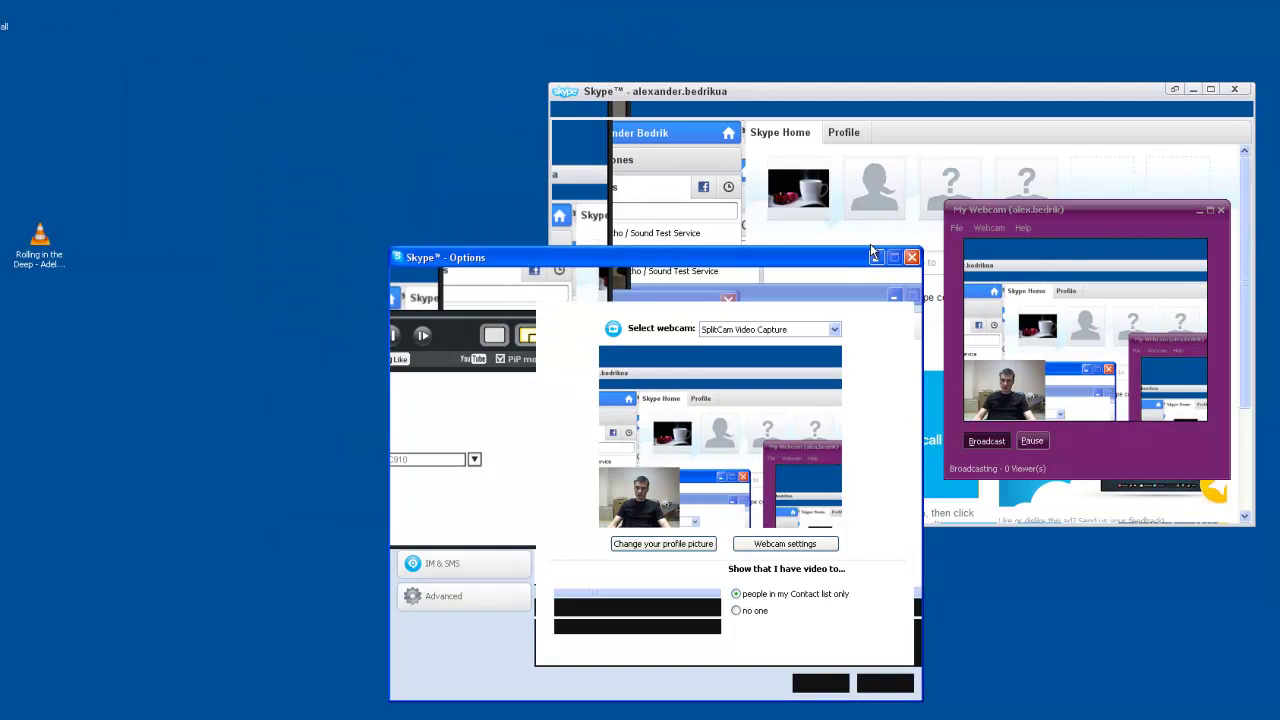
left_click(911, 257)
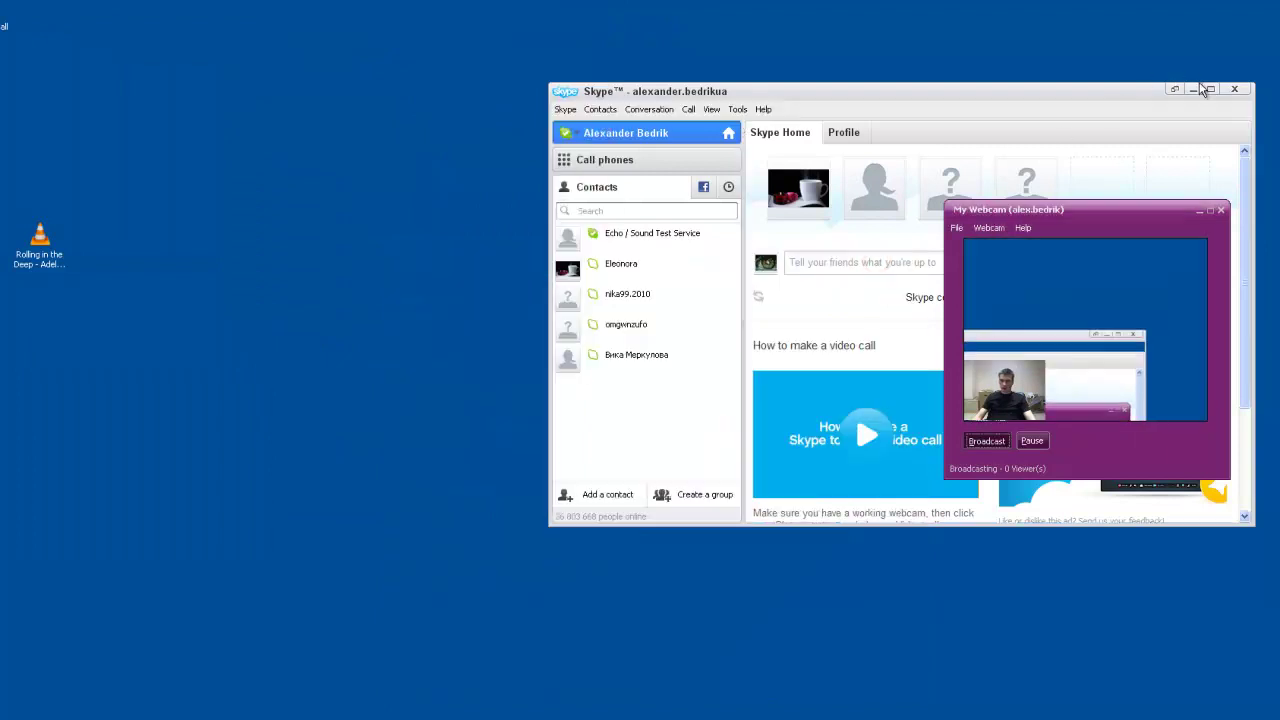
left_click(1193, 89)
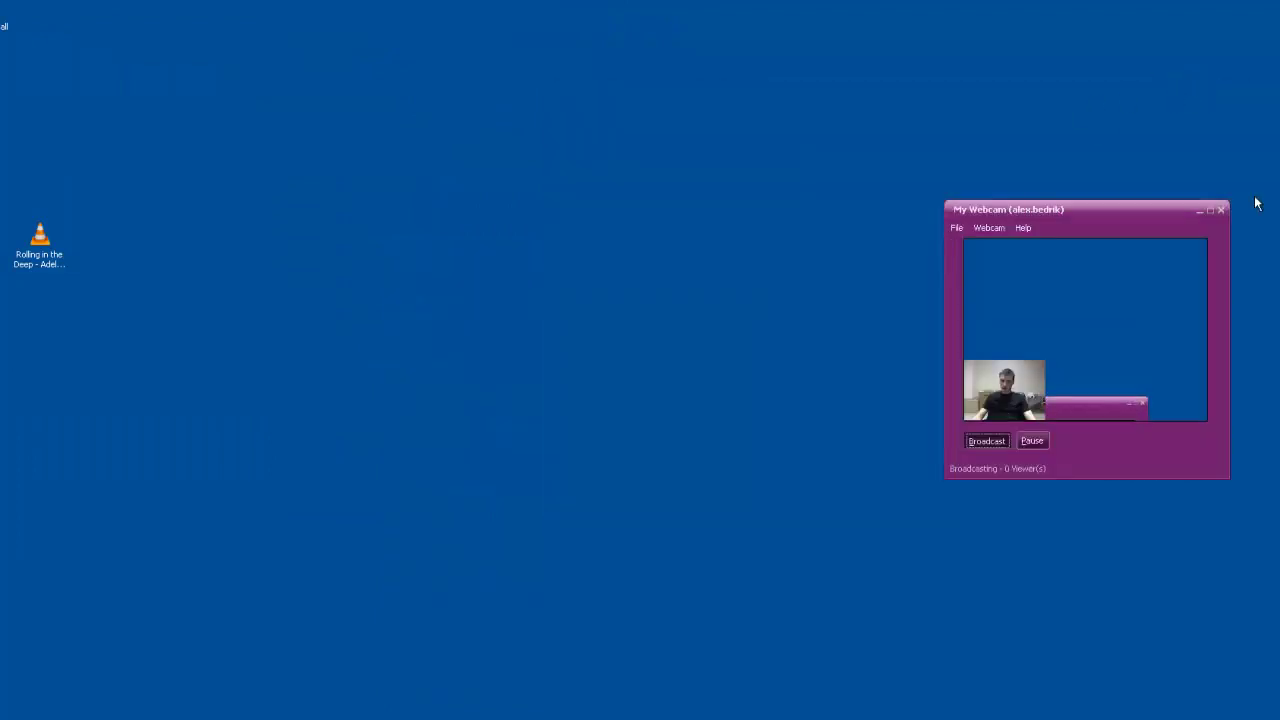
left_click(1201, 211)
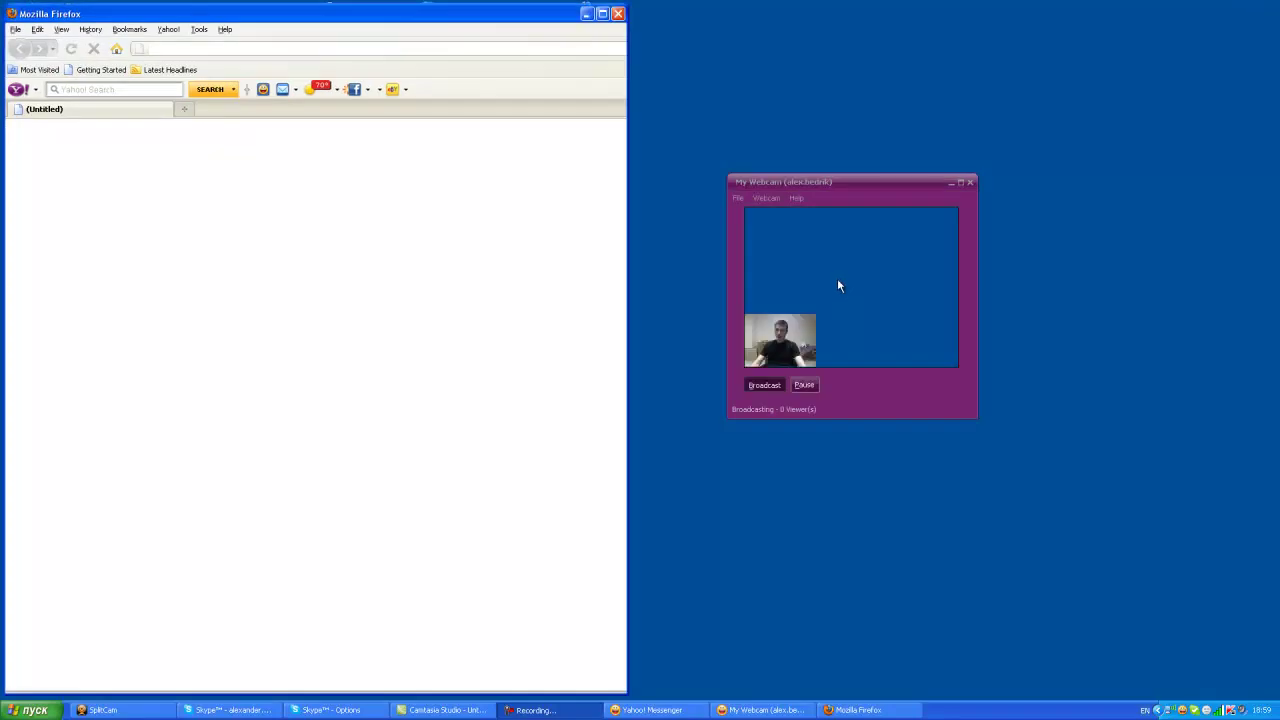
- Move the My Webcam window closer to the Firefox window
left_click(873, 179)
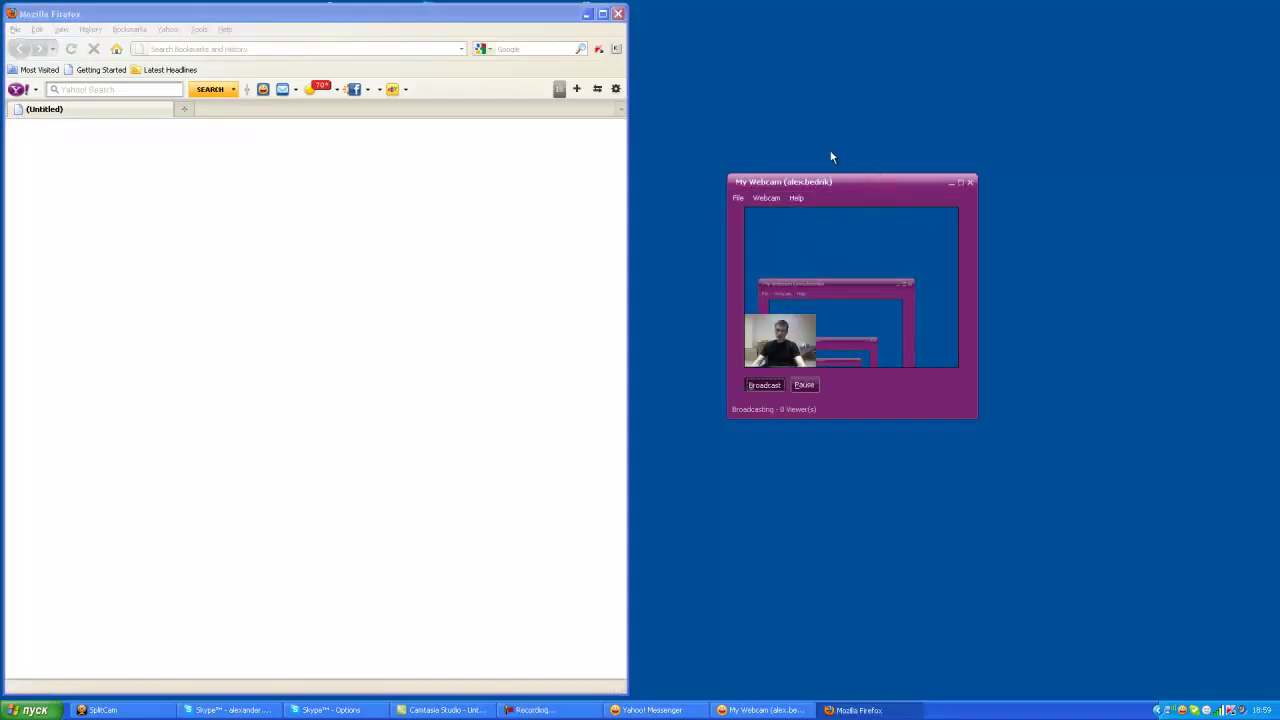
left_click_drag(830, 157, 830, 157)
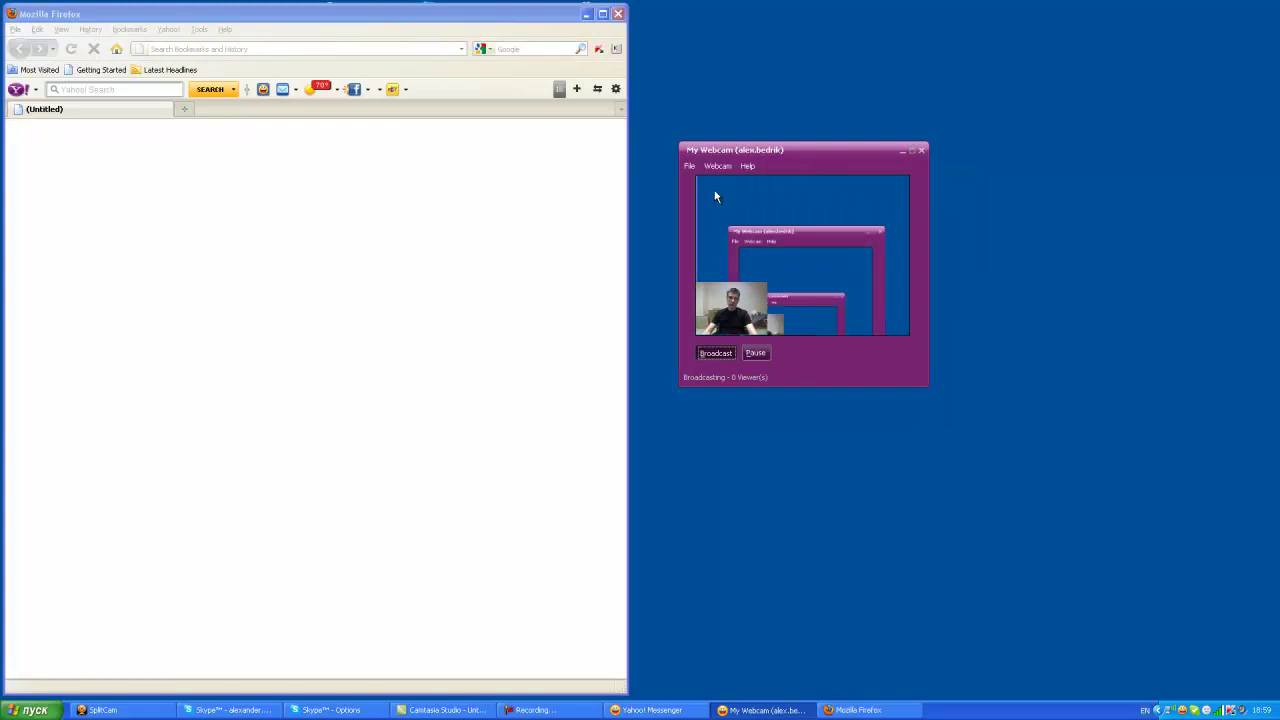
- Open the website splitcamera.com in Firefox
left_click(243, 48)
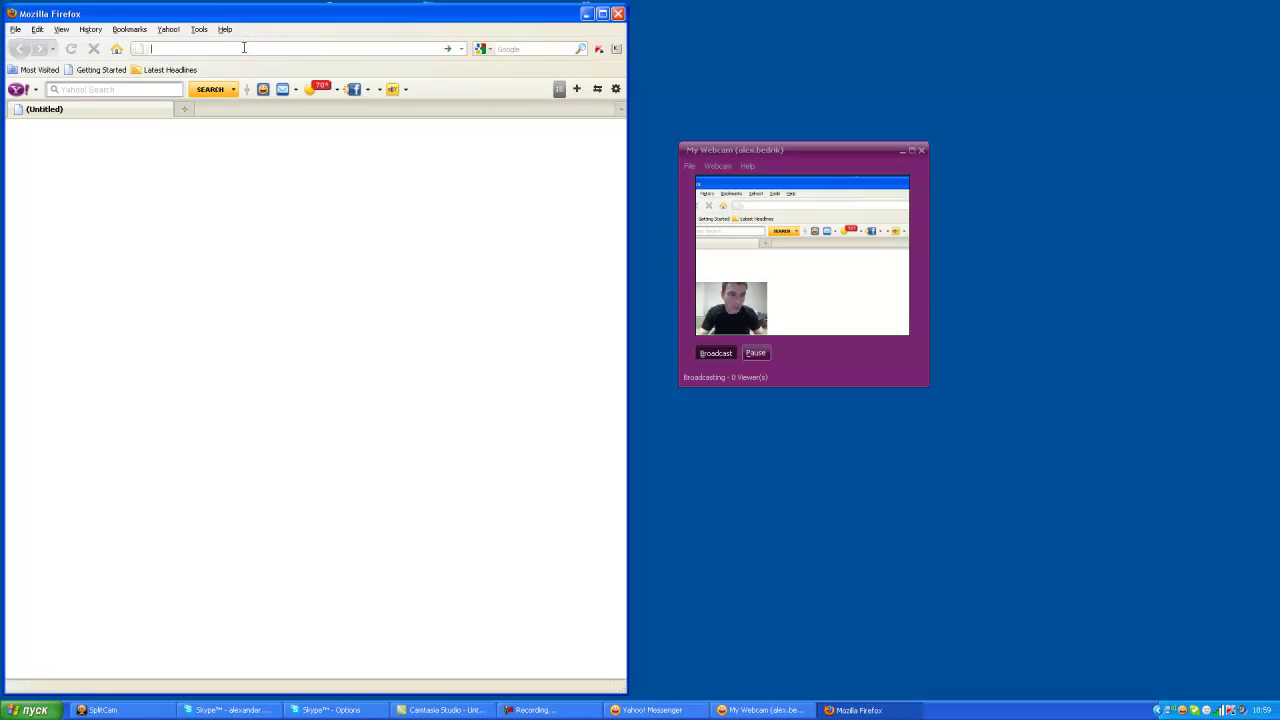
type("sp")
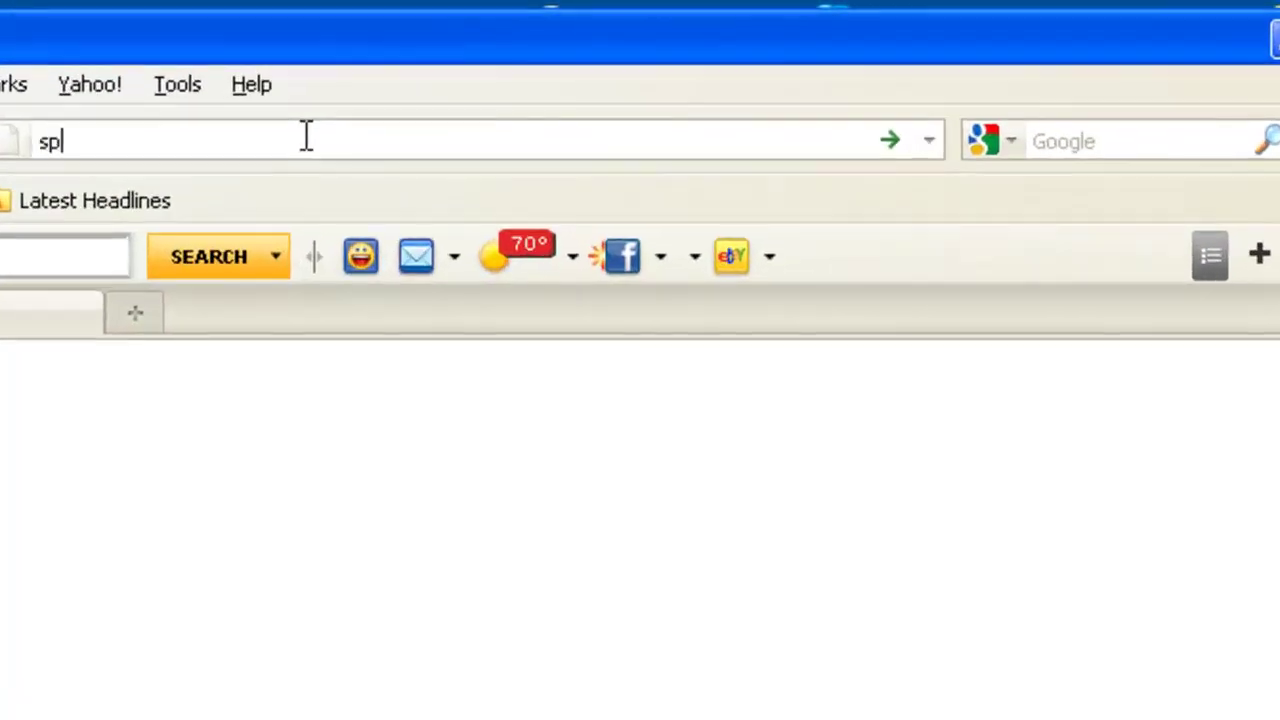
type("litc")
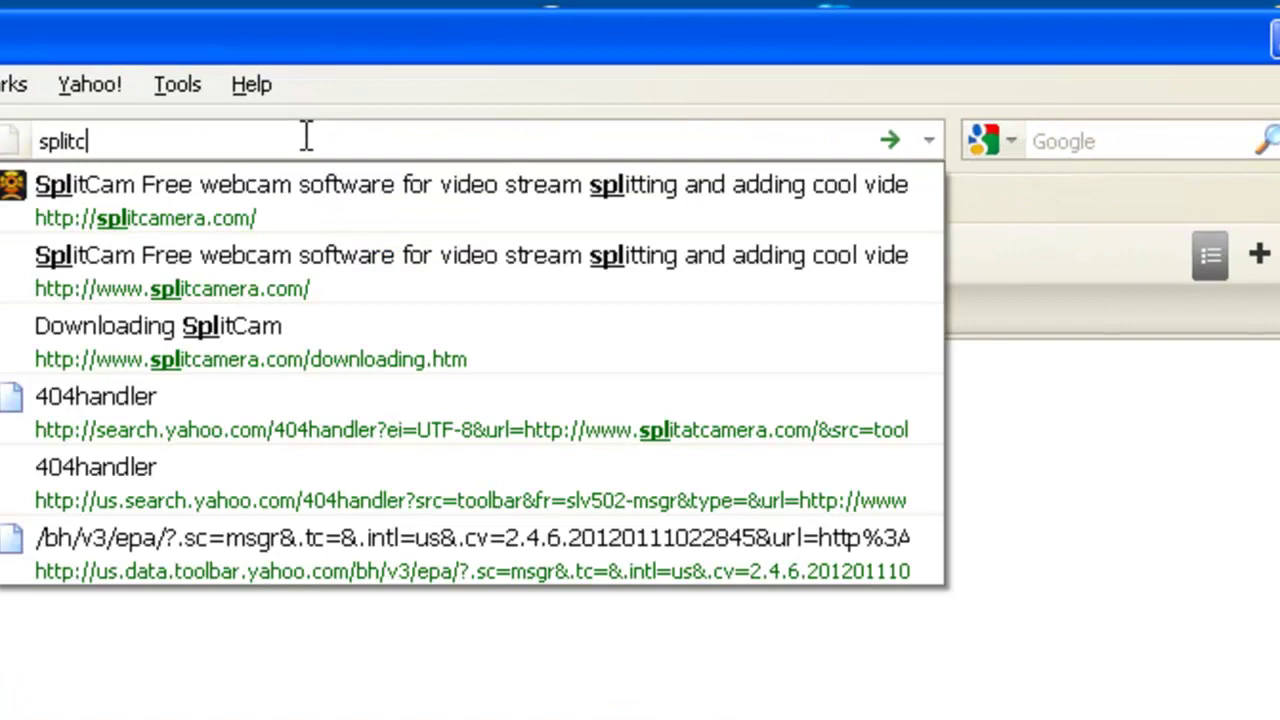
type("amera")
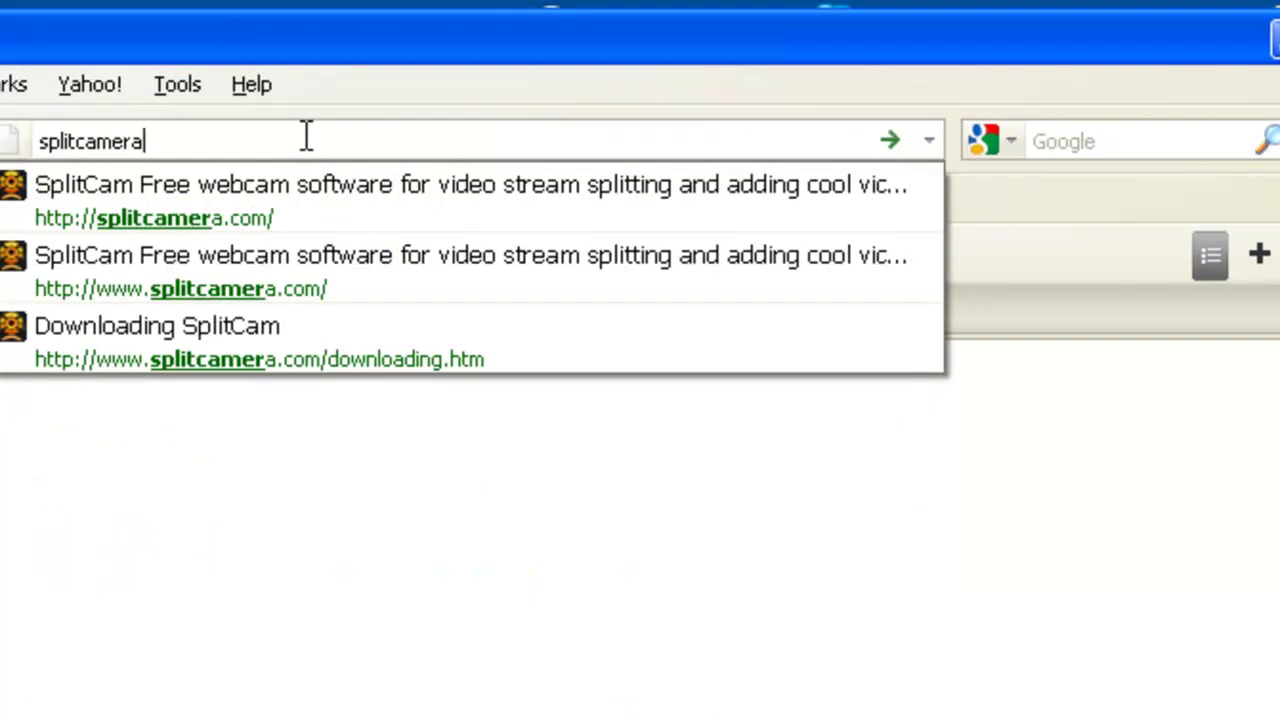
type(".com")
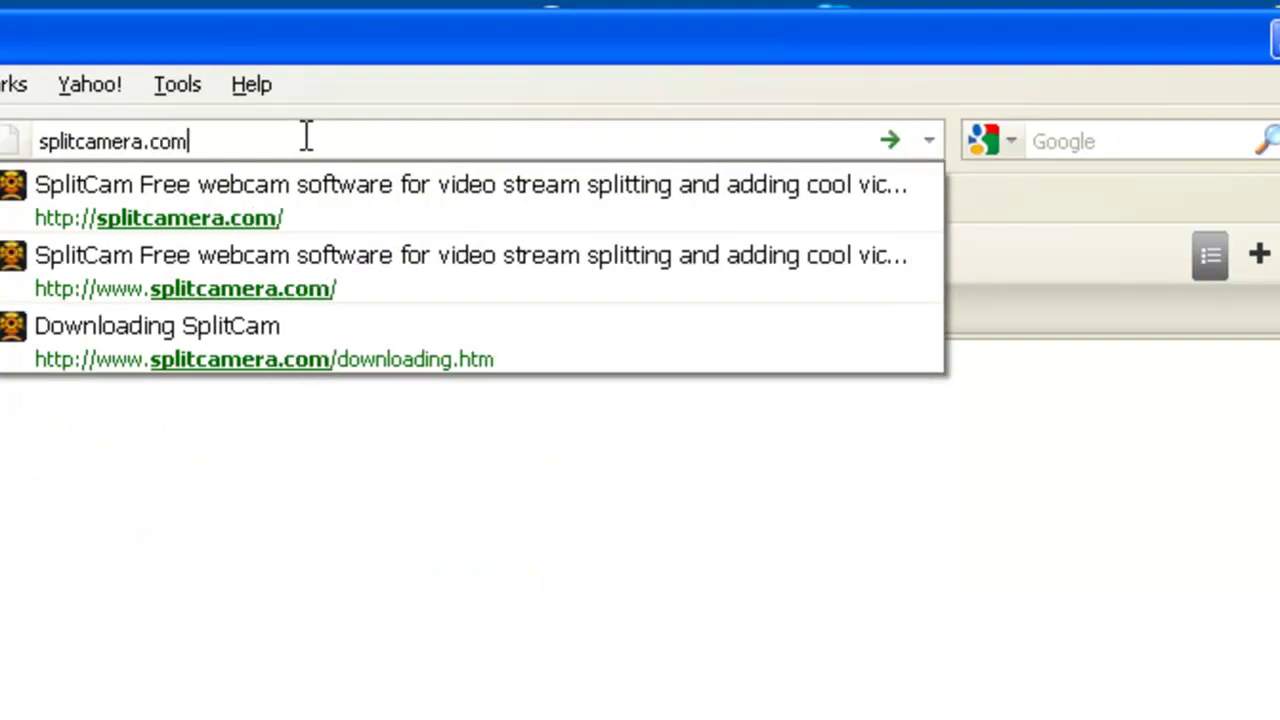
key("Return")
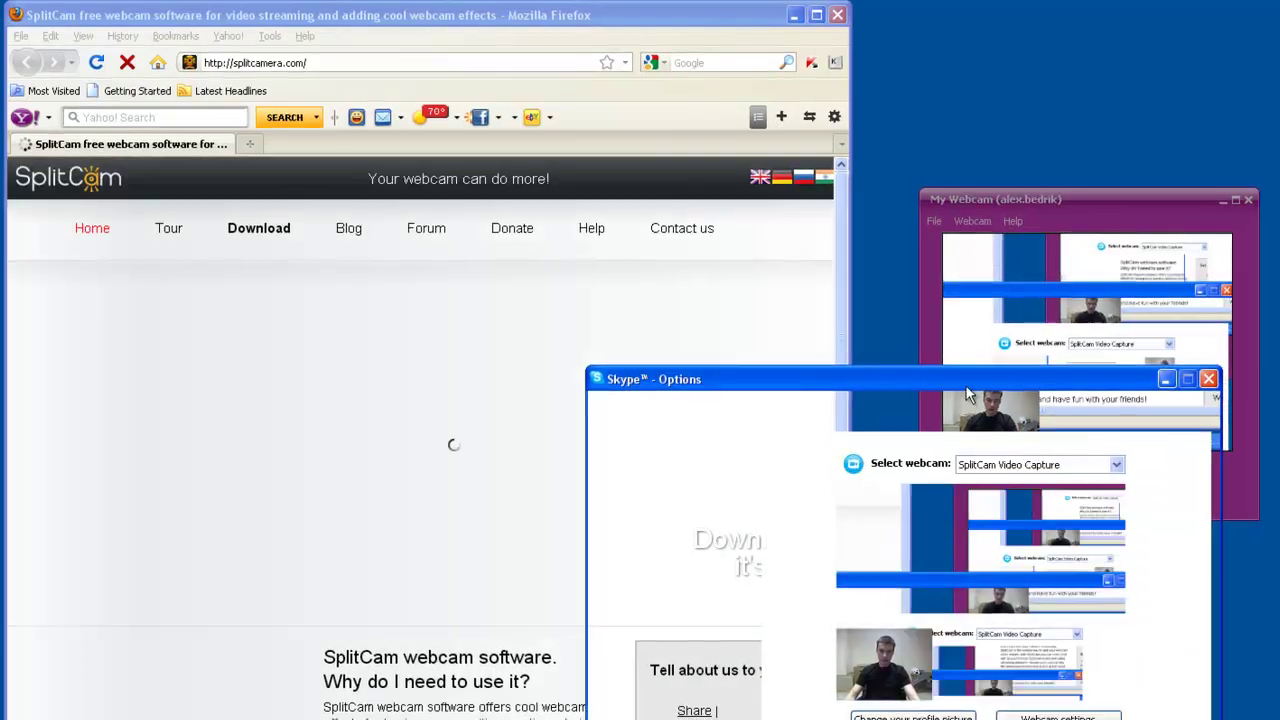
- Arrange the Skype Options and My Webcam windows beside the browser so both video previews are visible
left_click(974, 379)
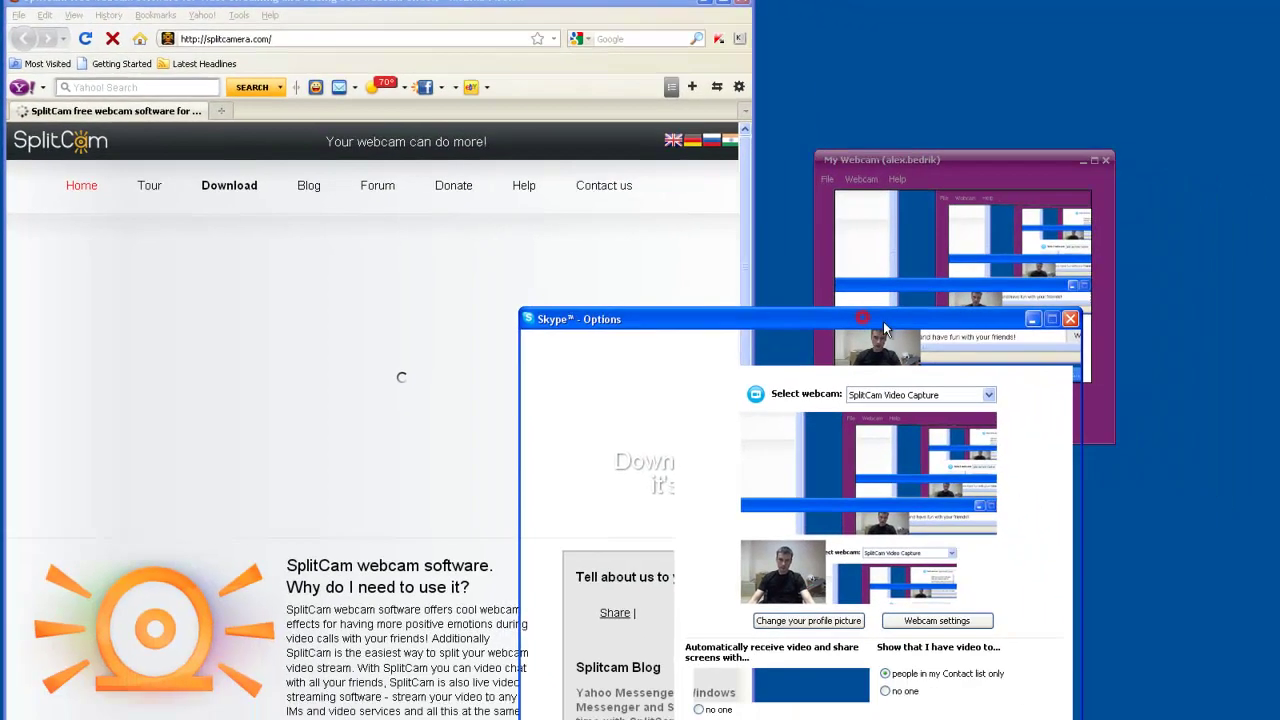
left_click_drag(883, 321, 1250, 311)
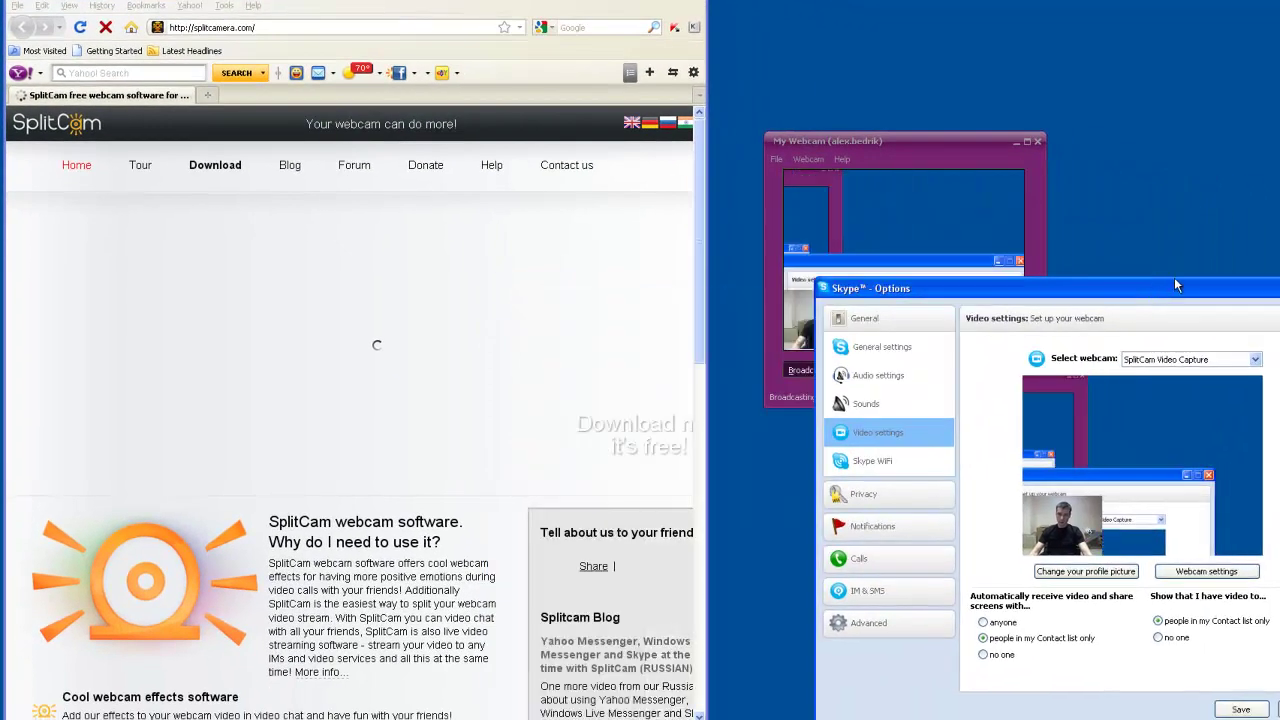
left_click(989, 141)
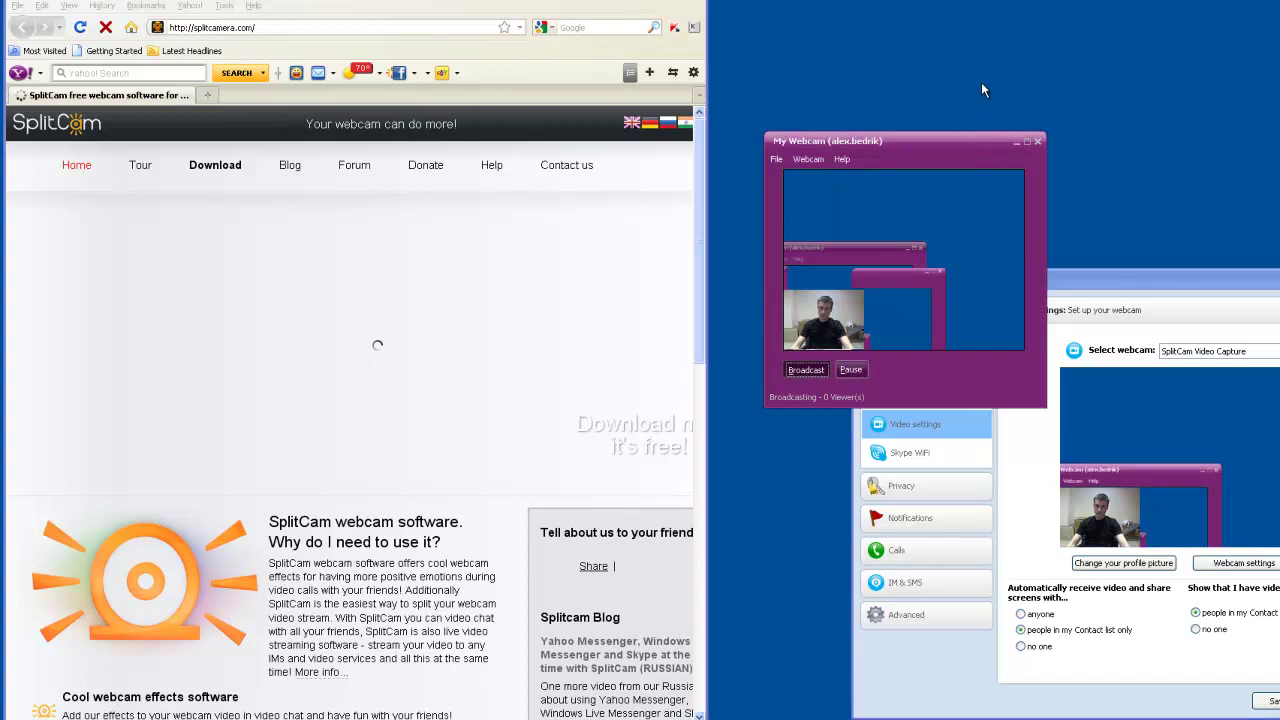
left_click_drag(981, 90, 977, 44)
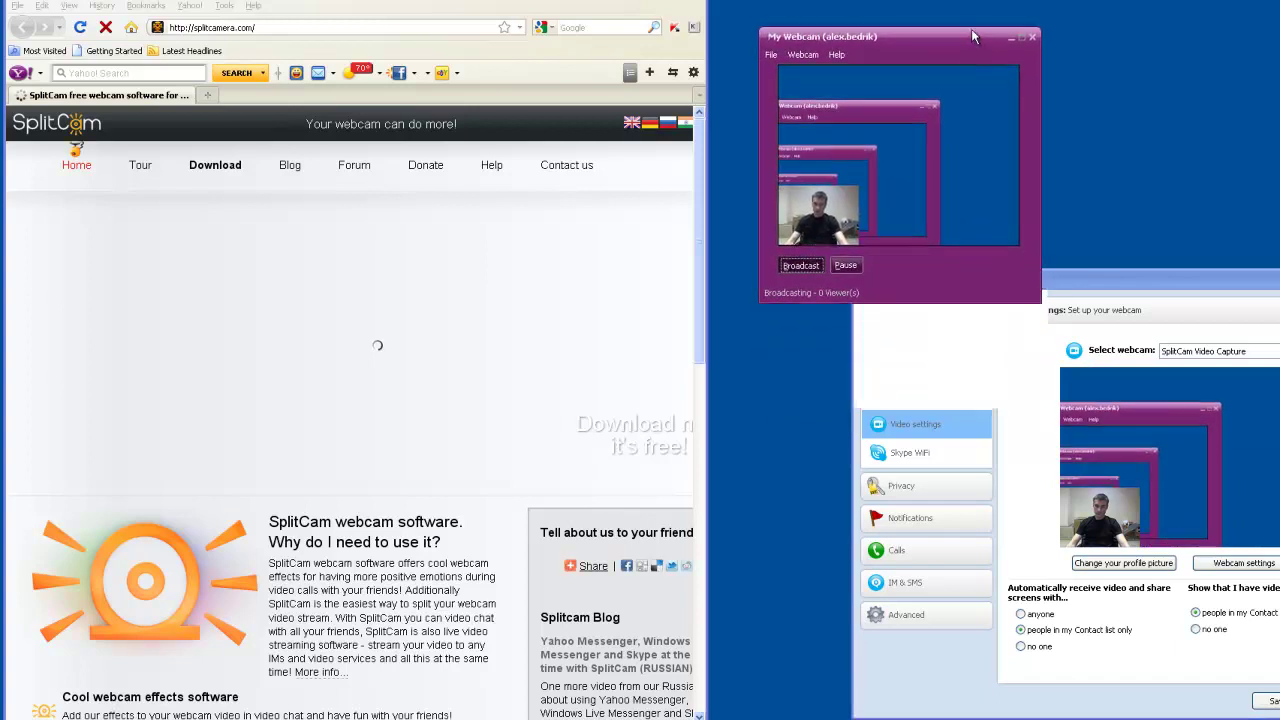
left_click_drag(975, 37, 971, 29)
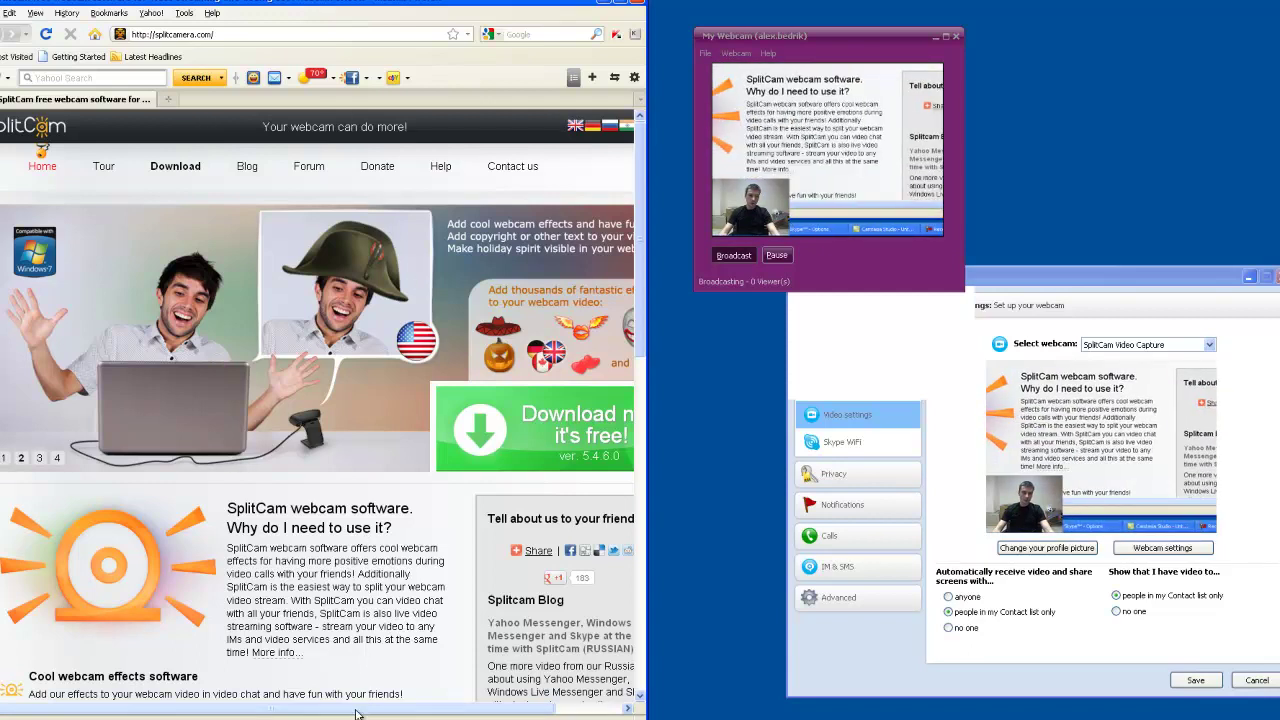
- Start the free SplitCam 5.4.6.0 download from the website's home page
left_click_drag(359, 711, 460, 713)
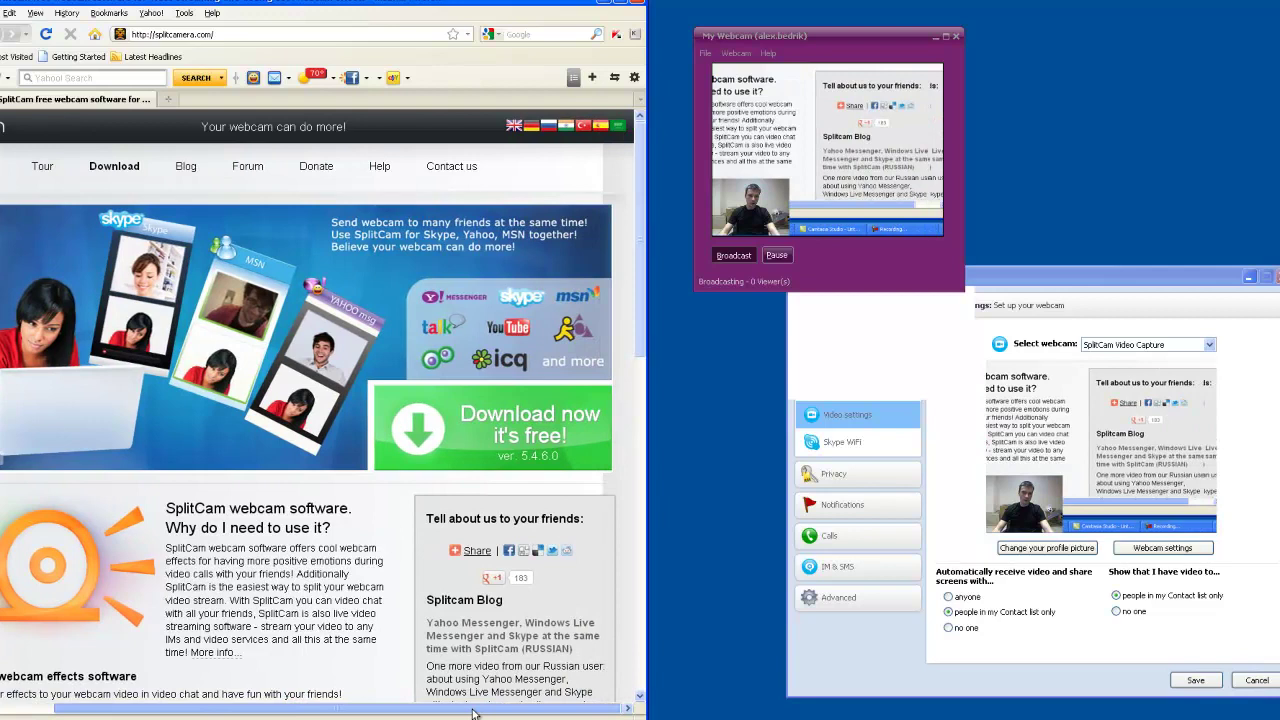
left_click(508, 428)
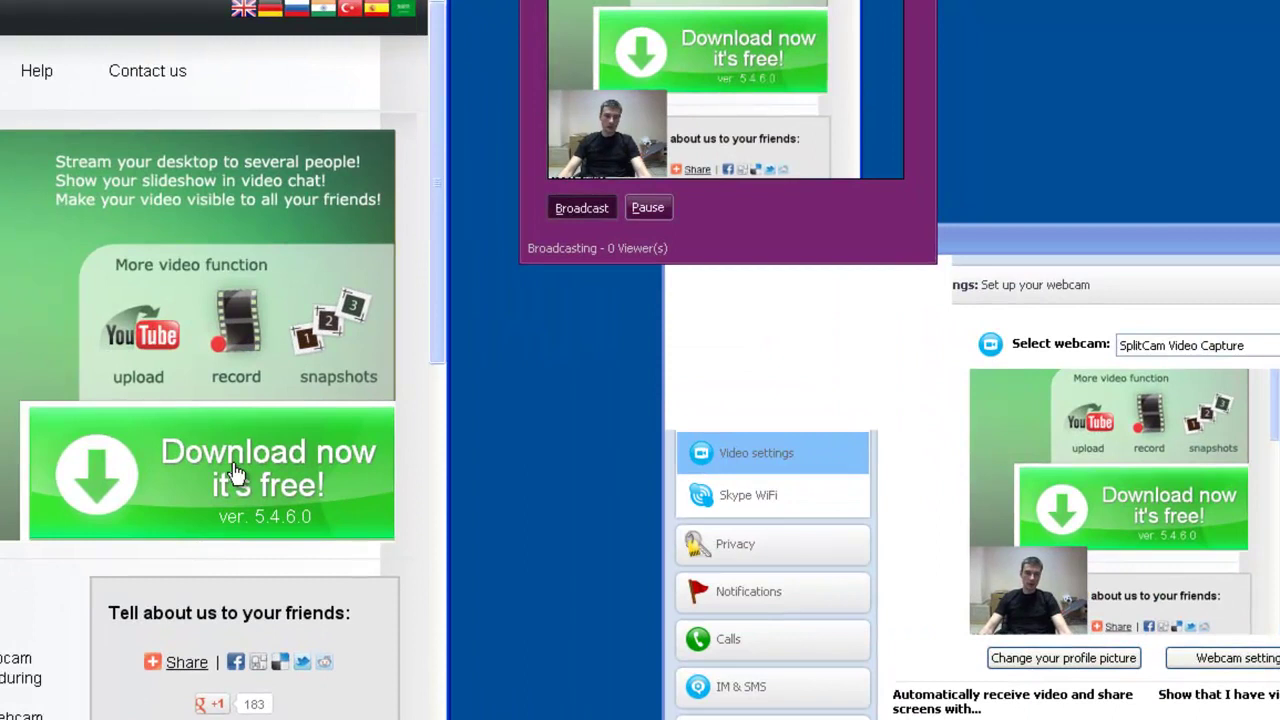
left_click(236, 472)
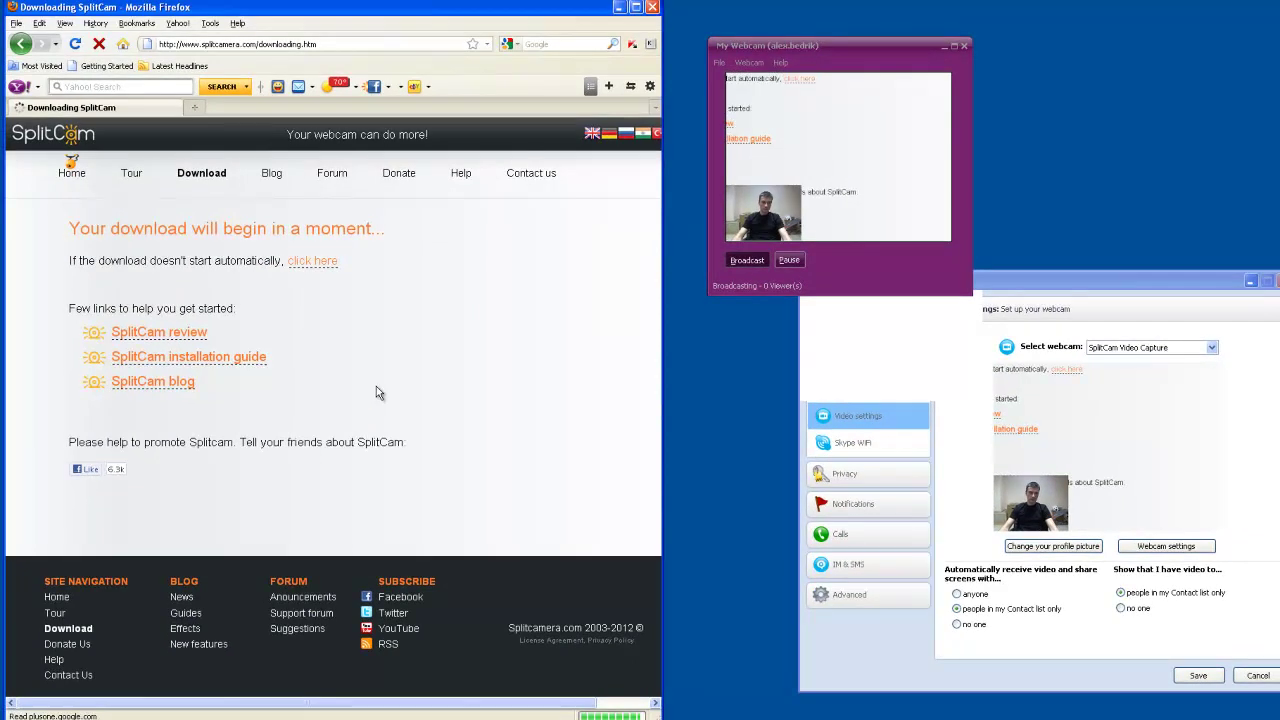
- Save the installer SplitCamSetup(3).exe and minimize the Downloads window
left_click(718, 364)
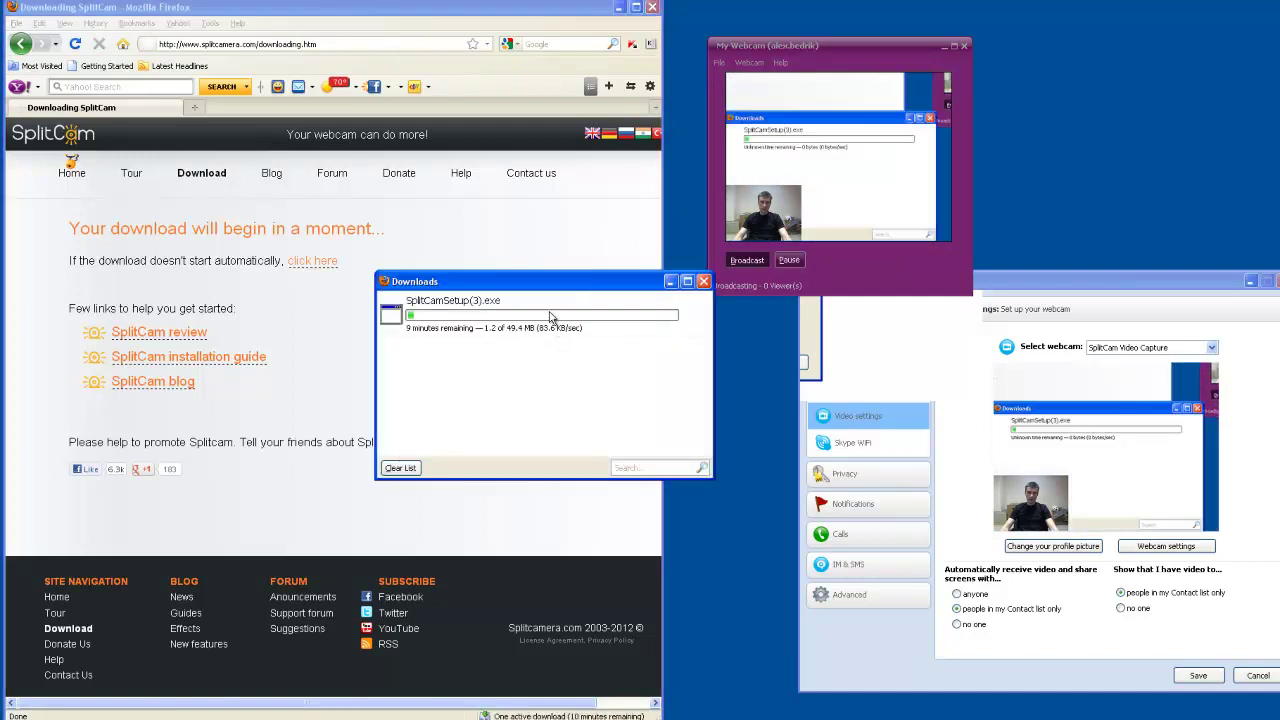
left_click(455, 303)
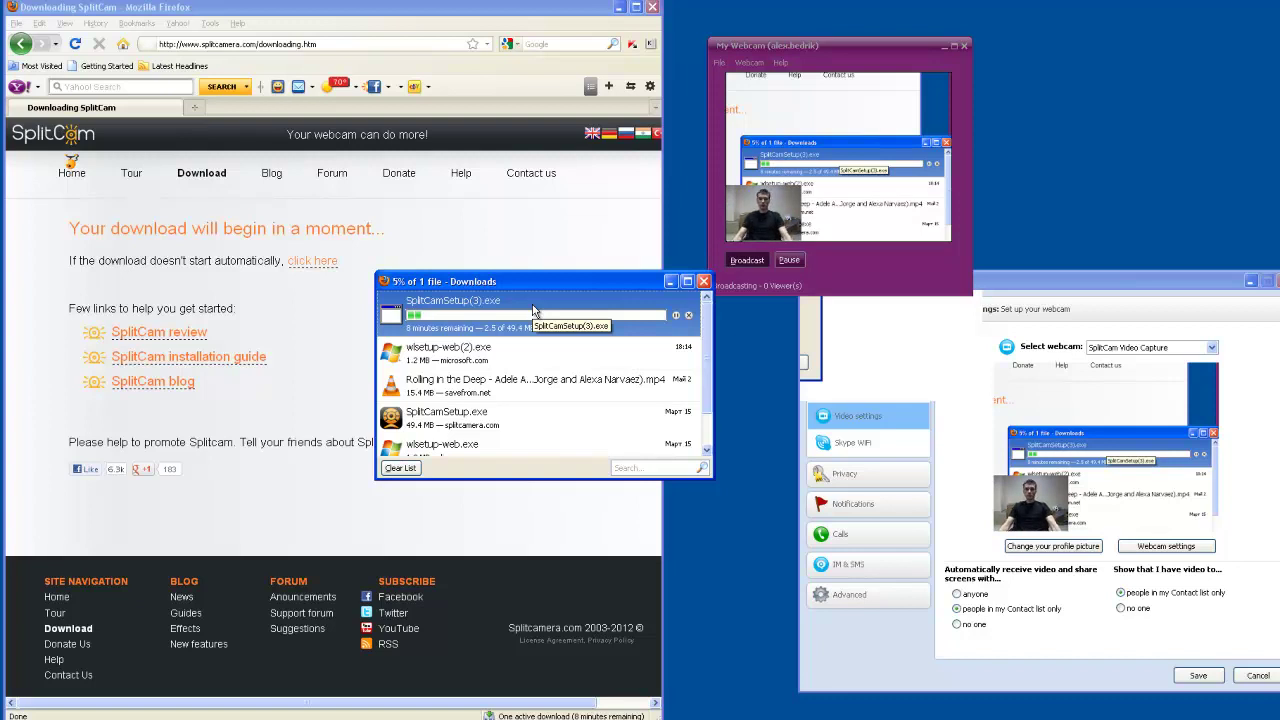
left_click(672, 282)
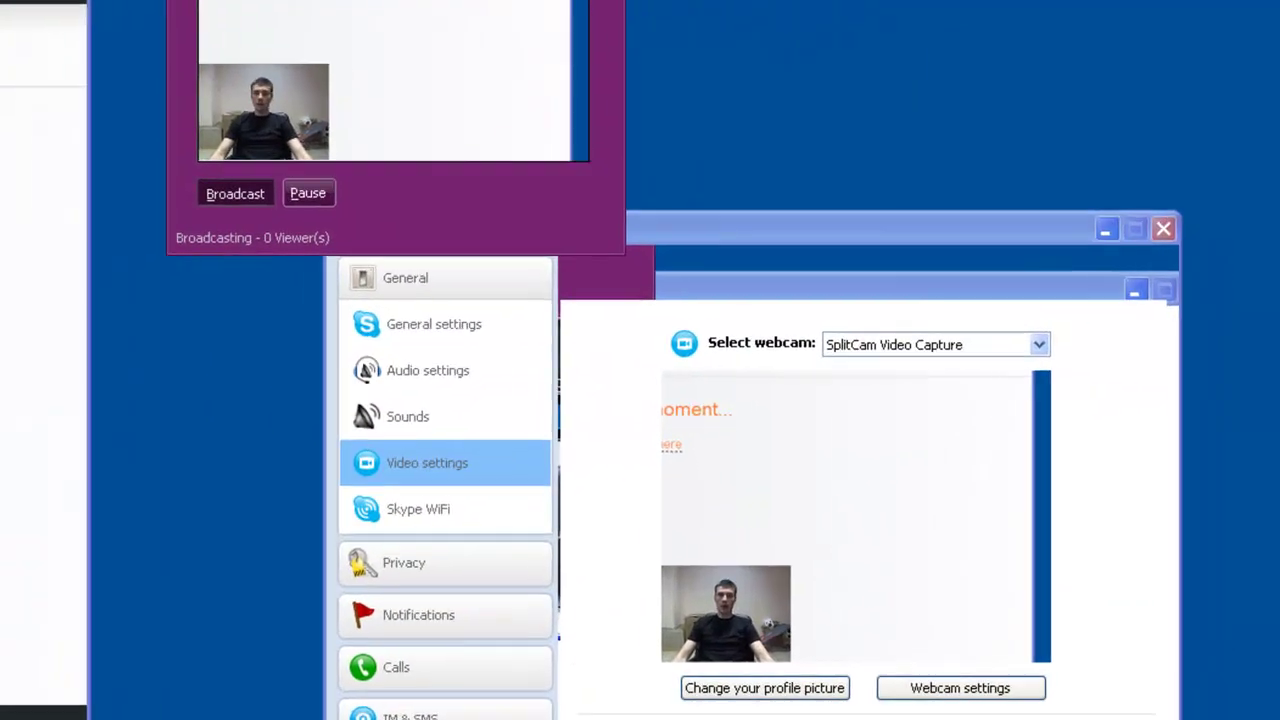